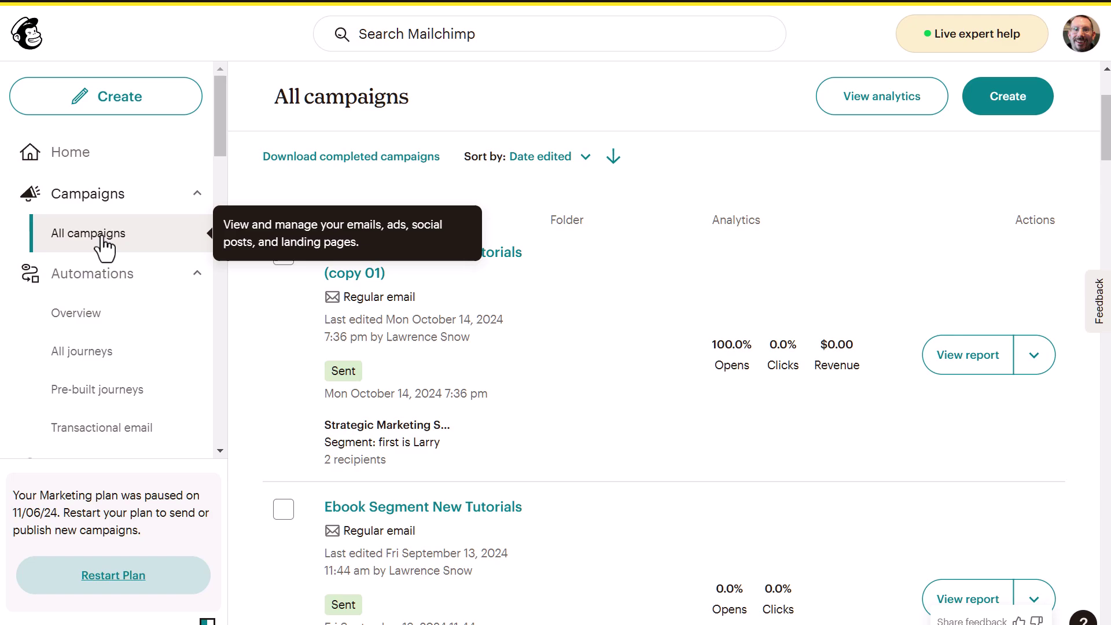
pyautogui.scroll(3, 654, 285)
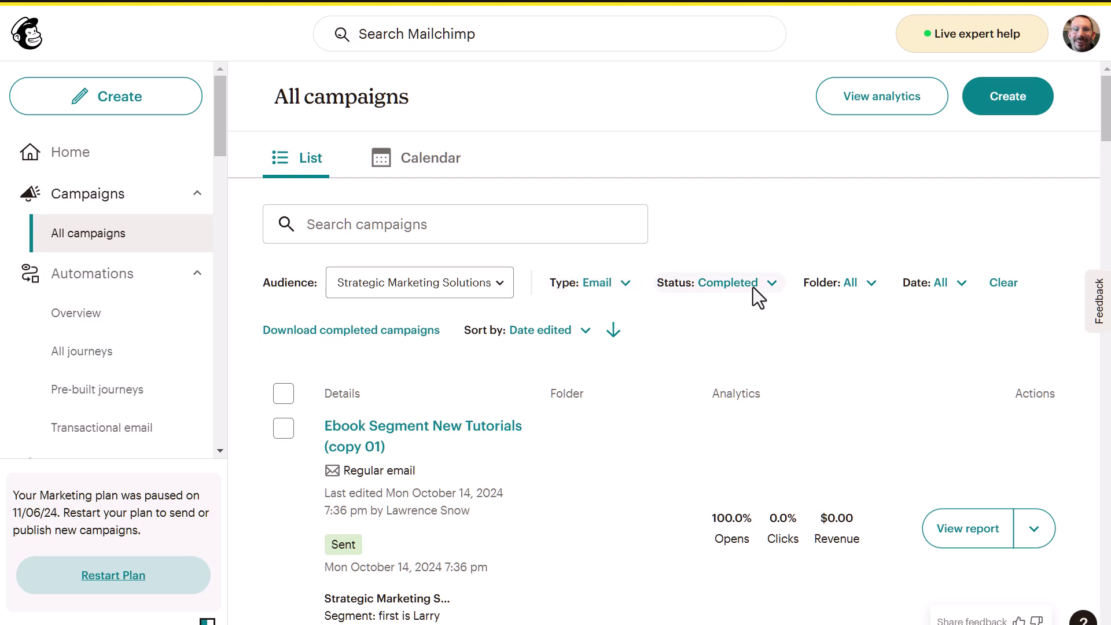
pyautogui.scroll(-2, 669, 361)
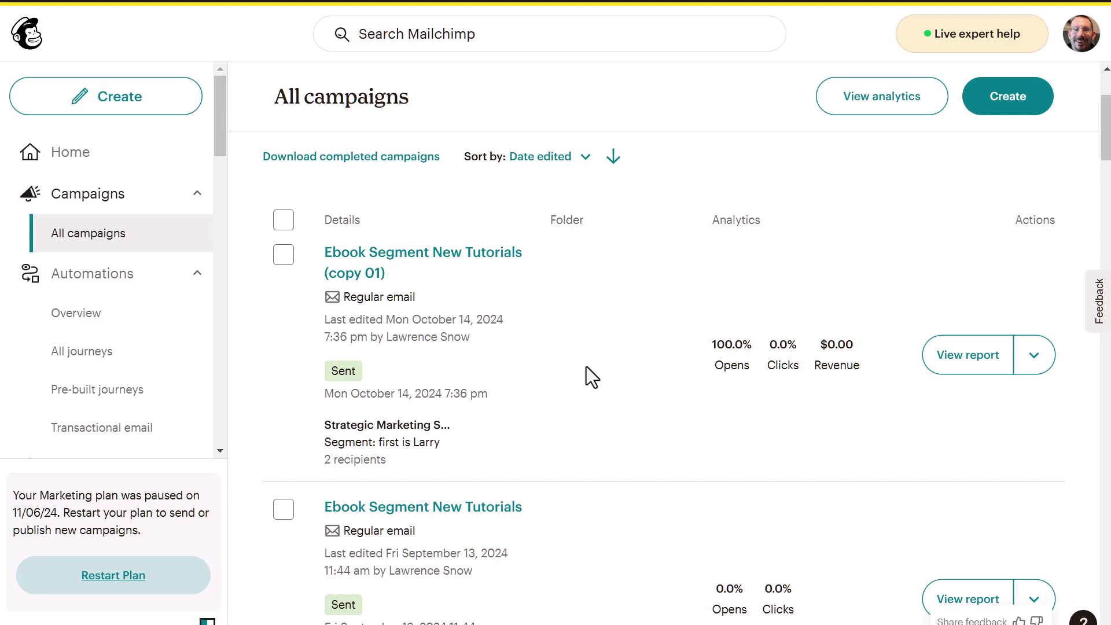
pyautogui.scroll(-1, 602, 362)
pyautogui.scroll(1, 603, 363)
pyautogui.scroll(-1, 1047, 419)
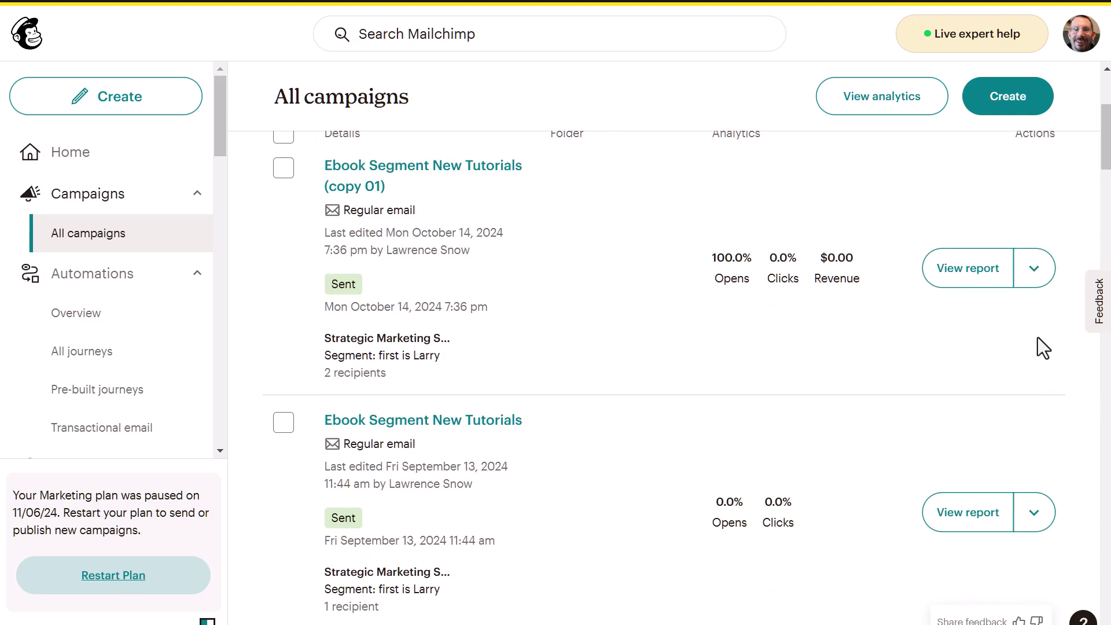
pyautogui.click(1034, 267)
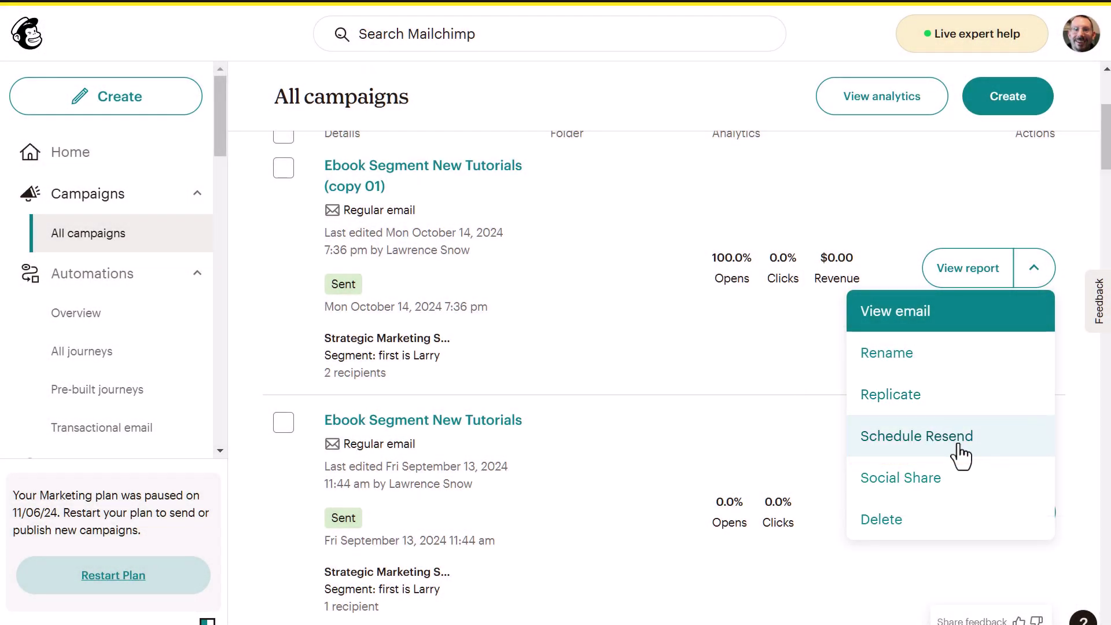
pyautogui.click(962, 449)
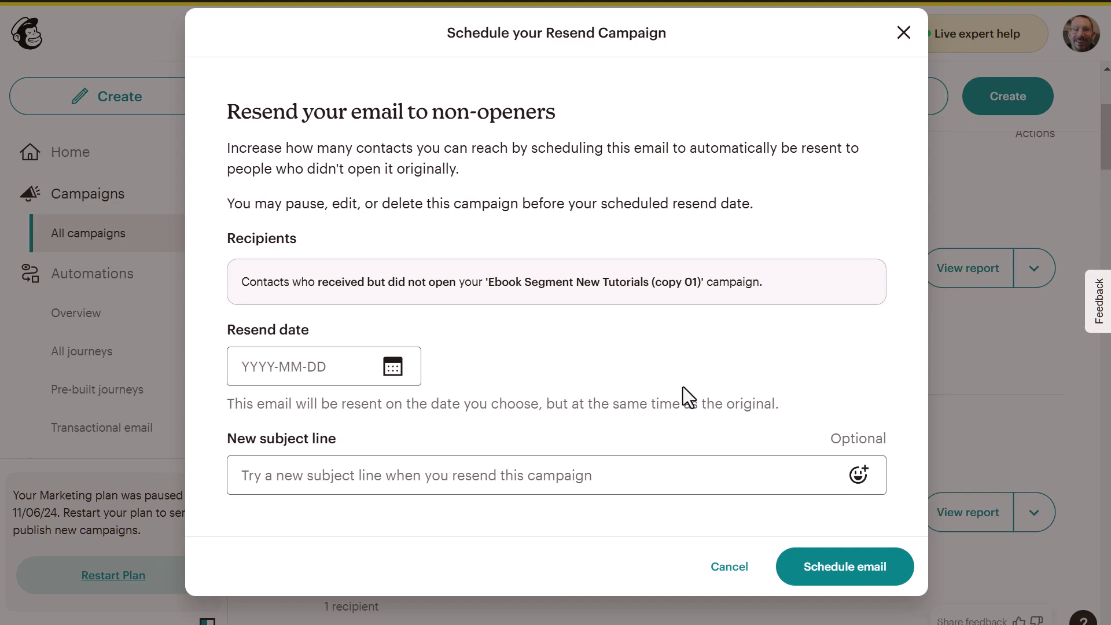
pyautogui.click(904, 32)
pyautogui.scroll(1, 865, 198)
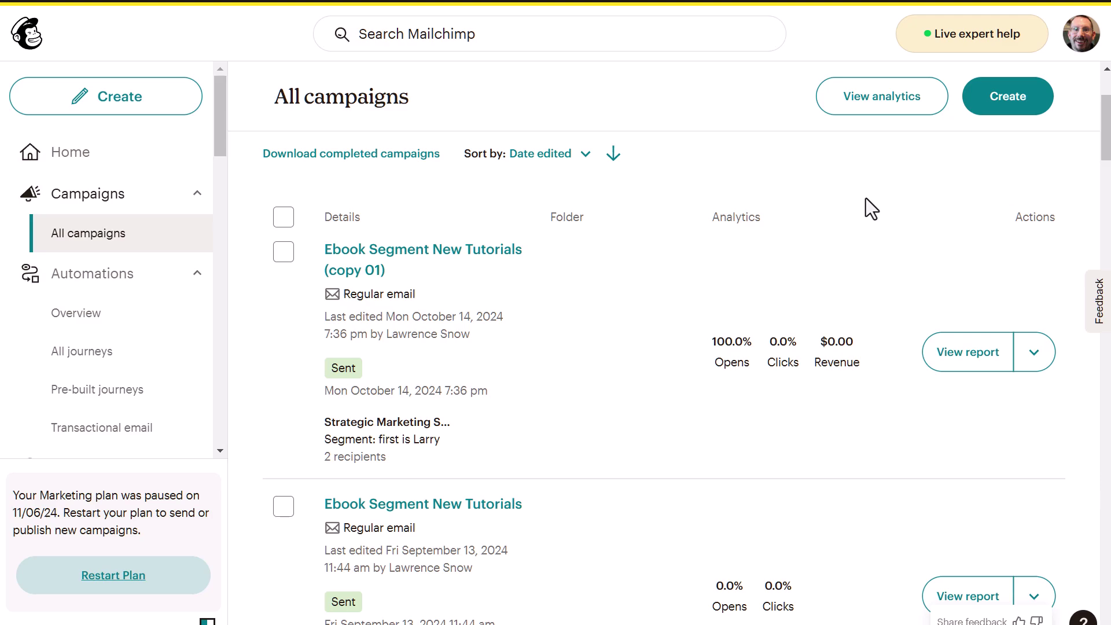
# Replicate Ebook Segment New Tutorials (copy 01) as draft copy 06 and expand its recipients
pyautogui.click(1033, 355)
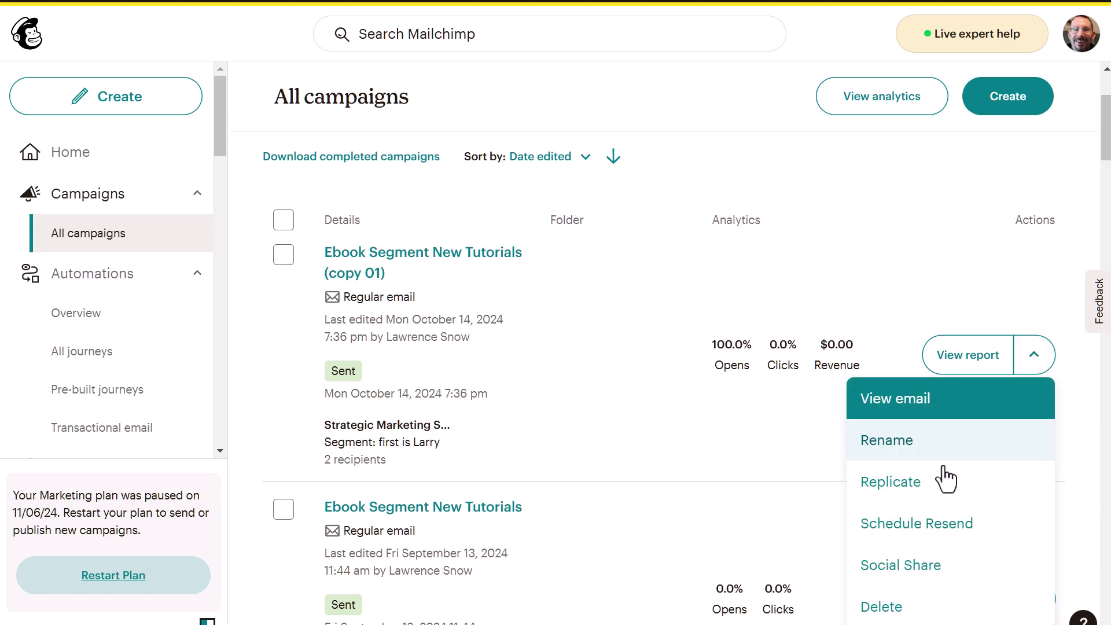
pyautogui.click(890, 482)
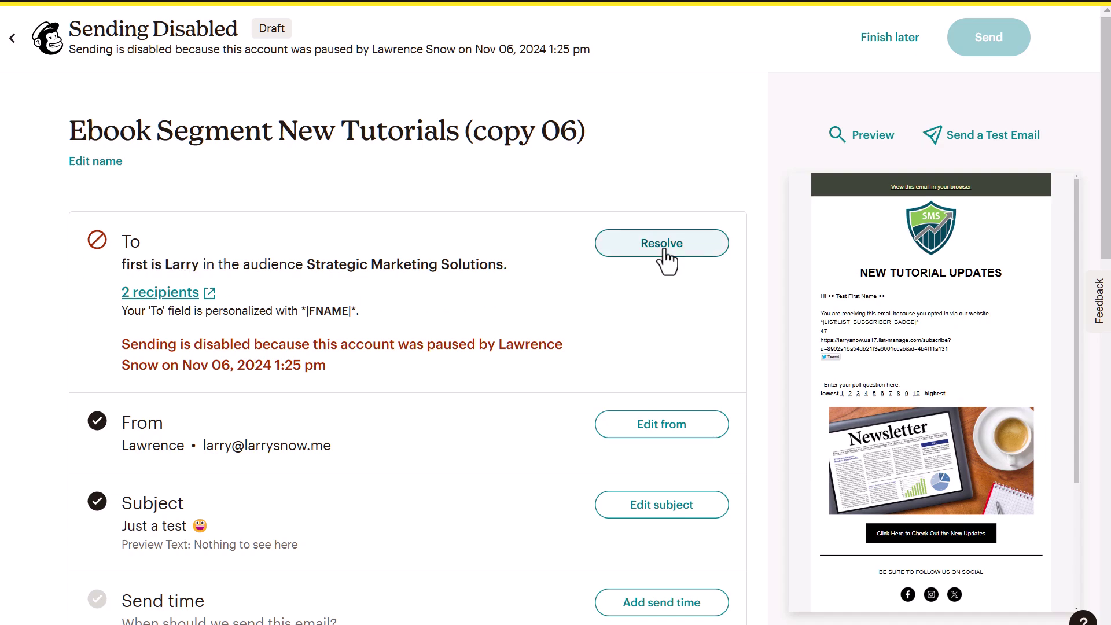
pyautogui.scroll(-1, 573, 279)
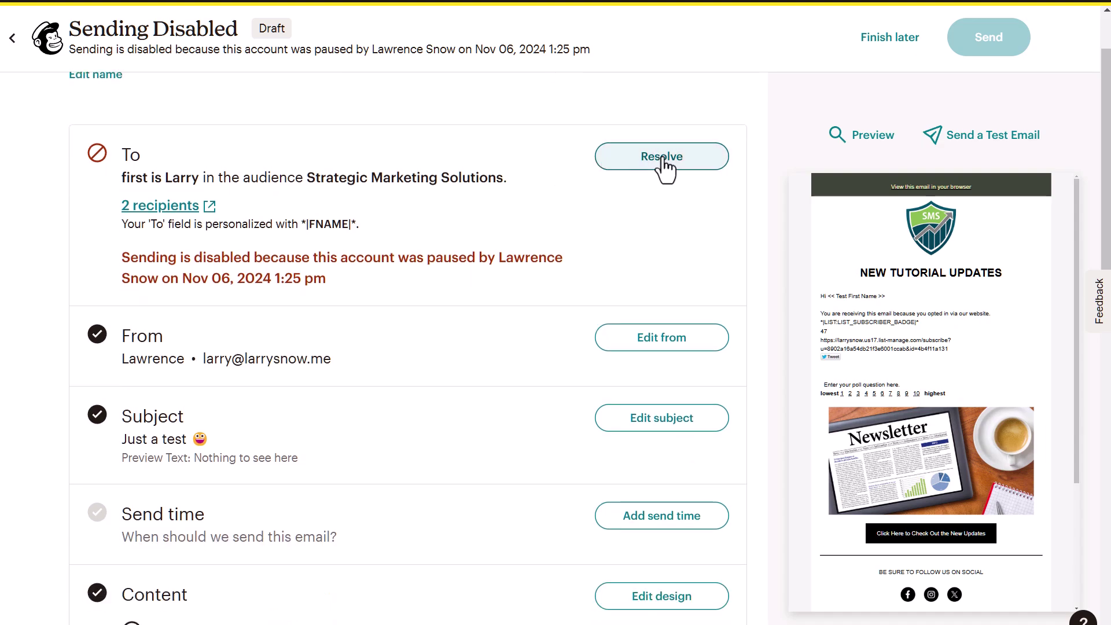
pyautogui.click(661, 157)
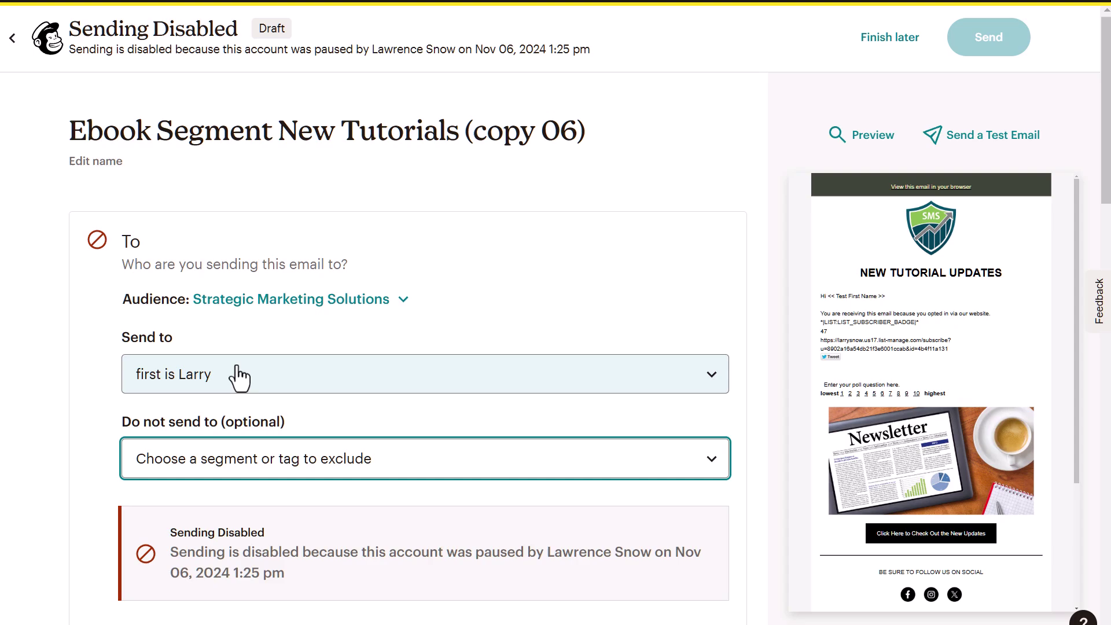
# Start a new segment with a campaign-interaction condition for Ebook Segment New Tutorials (copy 01)
pyautogui.click(240, 375)
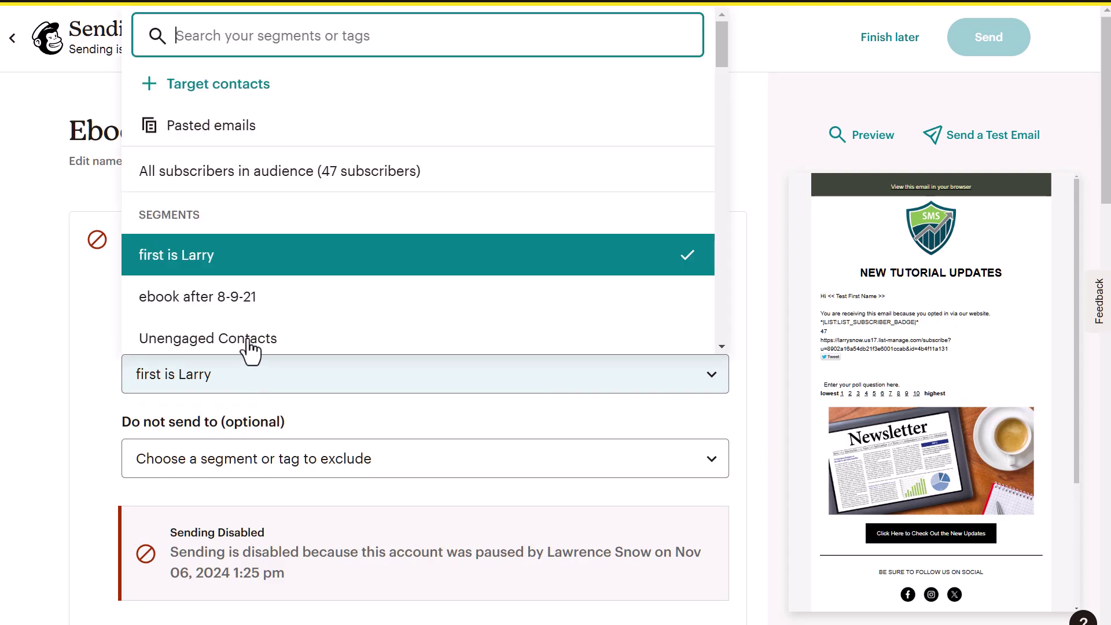
pyautogui.click(240, 84)
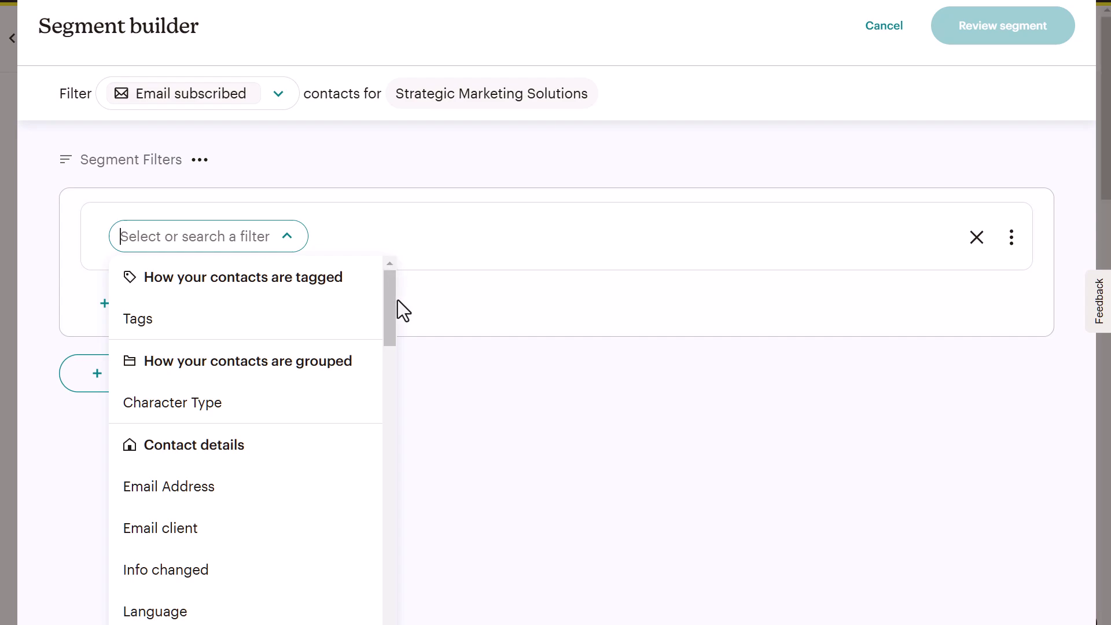
pyautogui.moveTo(397, 300); pyautogui.dragTo(389, 529)
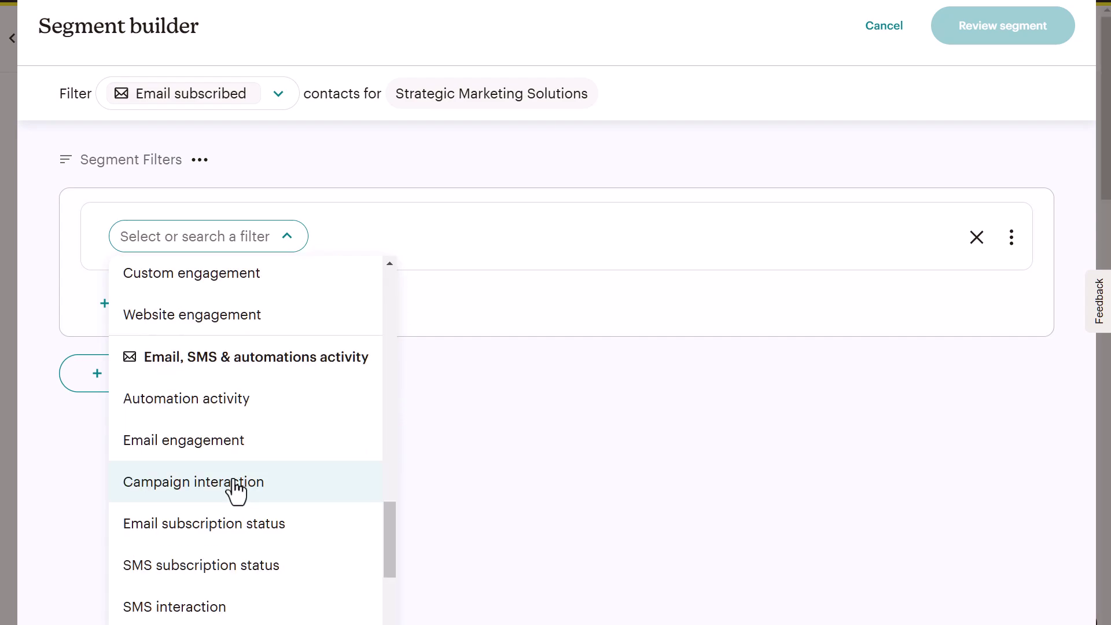
pyautogui.click(237, 488)
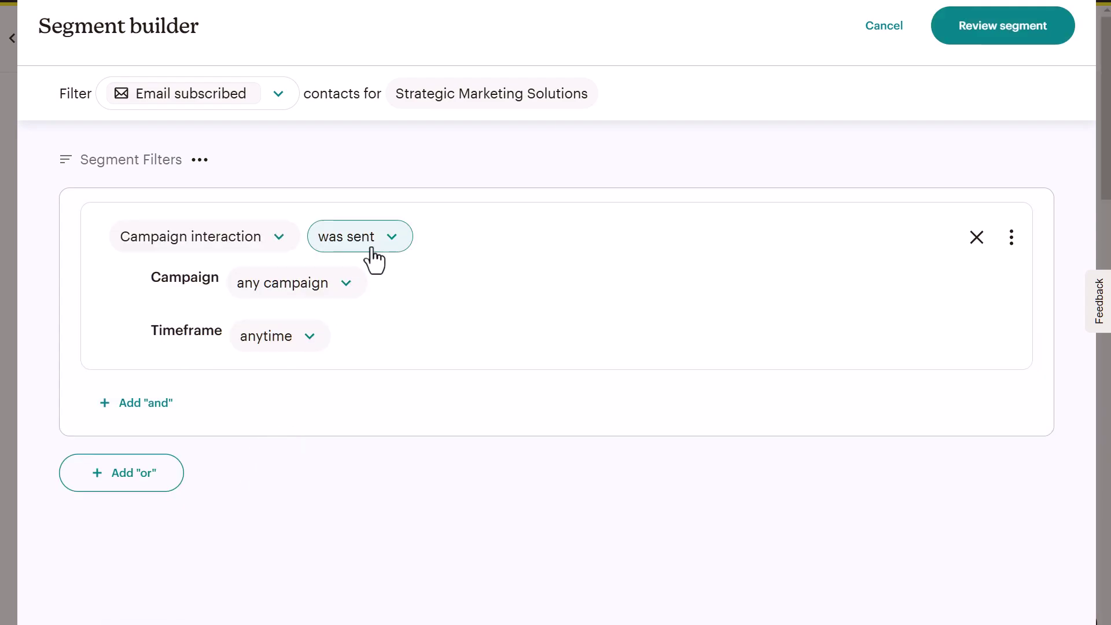
pyautogui.click(350, 283)
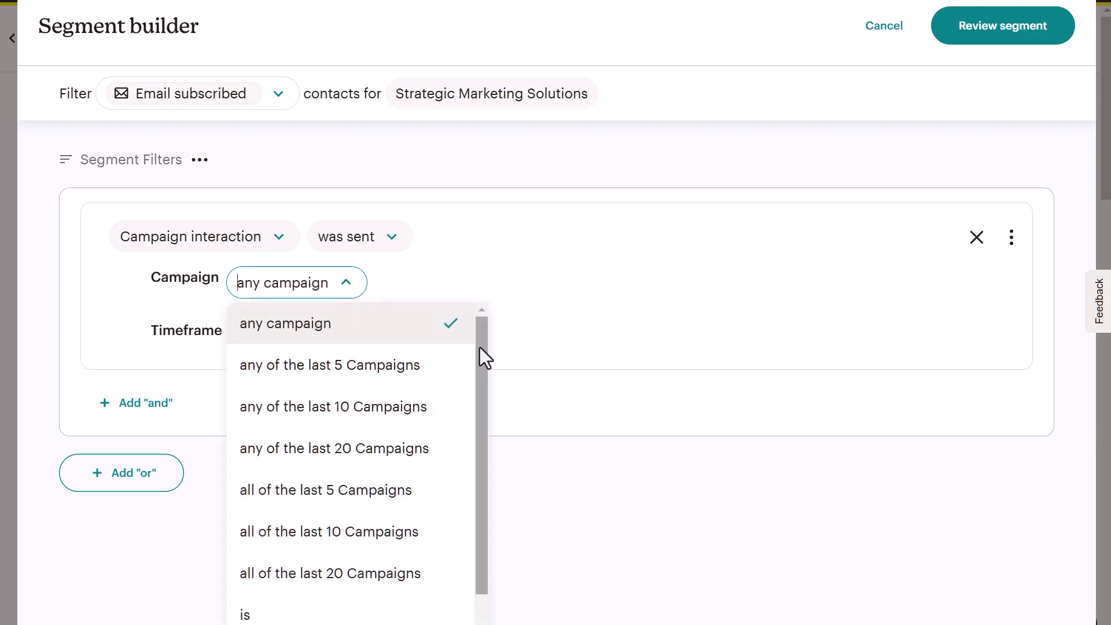
pyautogui.scroll(-1, 484, 342)
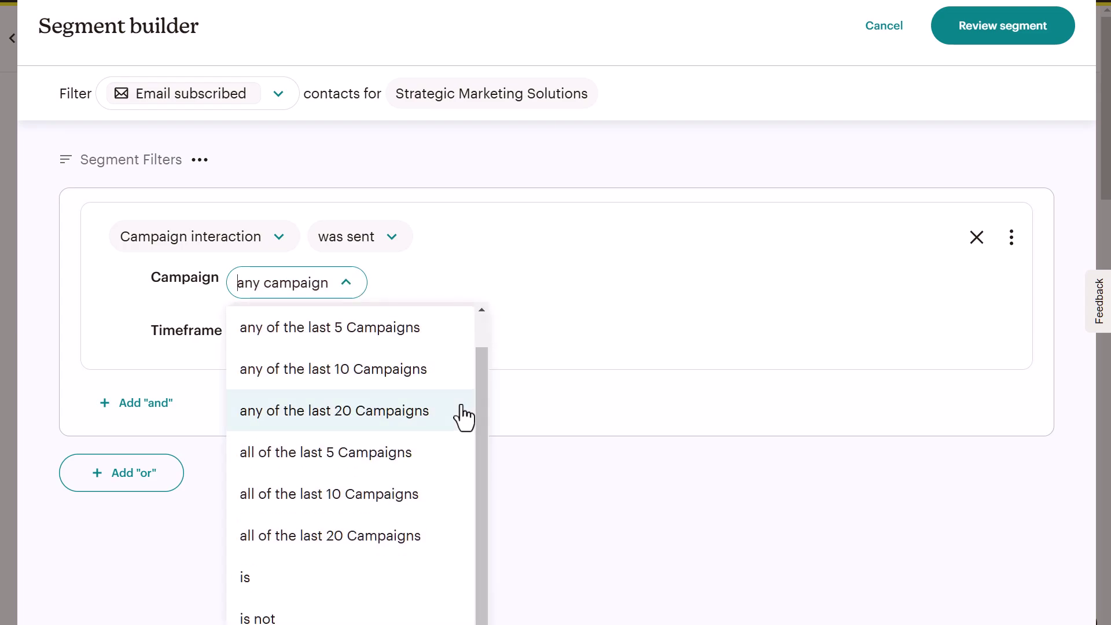
pyautogui.click(270, 577)
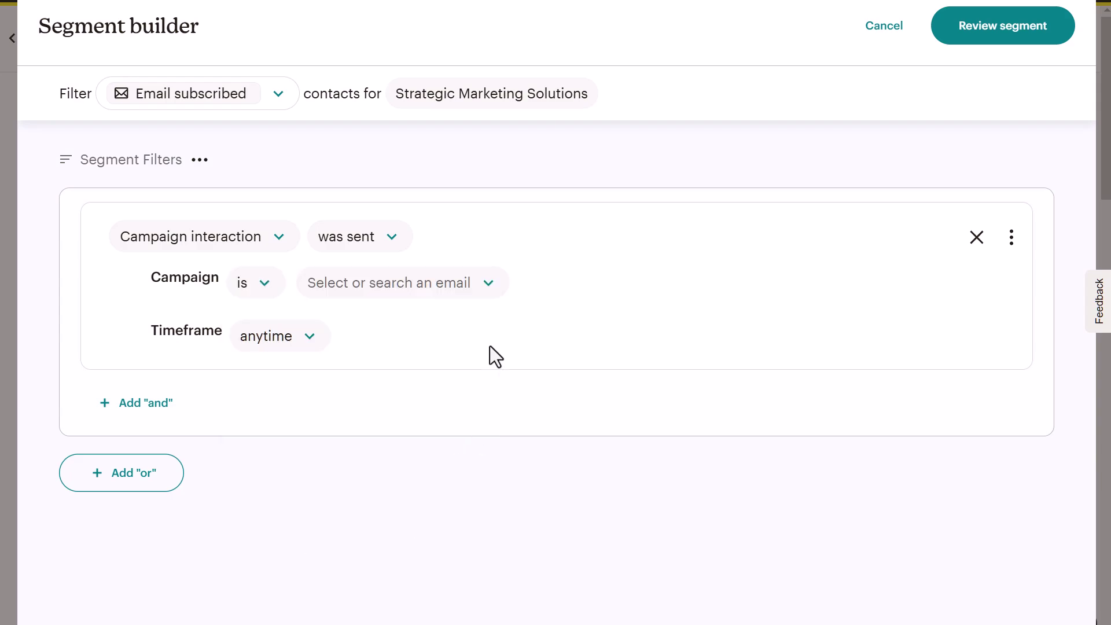
pyautogui.click(488, 283)
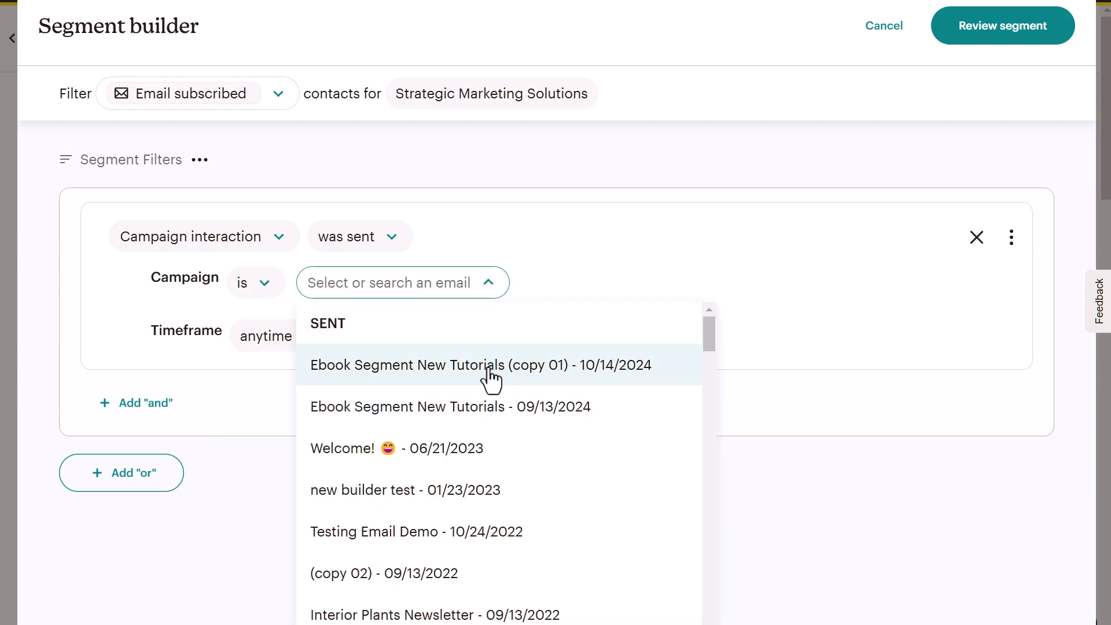
pyautogui.click(491, 367)
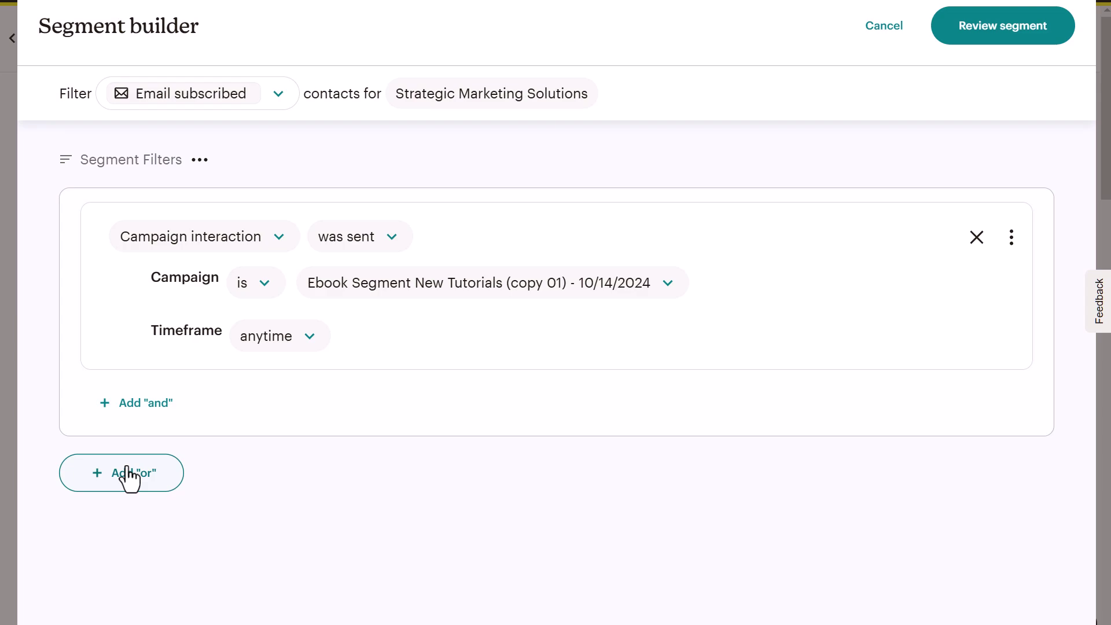
# Add an And condition for contacts who have not opened copy 01
pyautogui.click(109, 404)
pyautogui.scroll(-3, 252, 278)
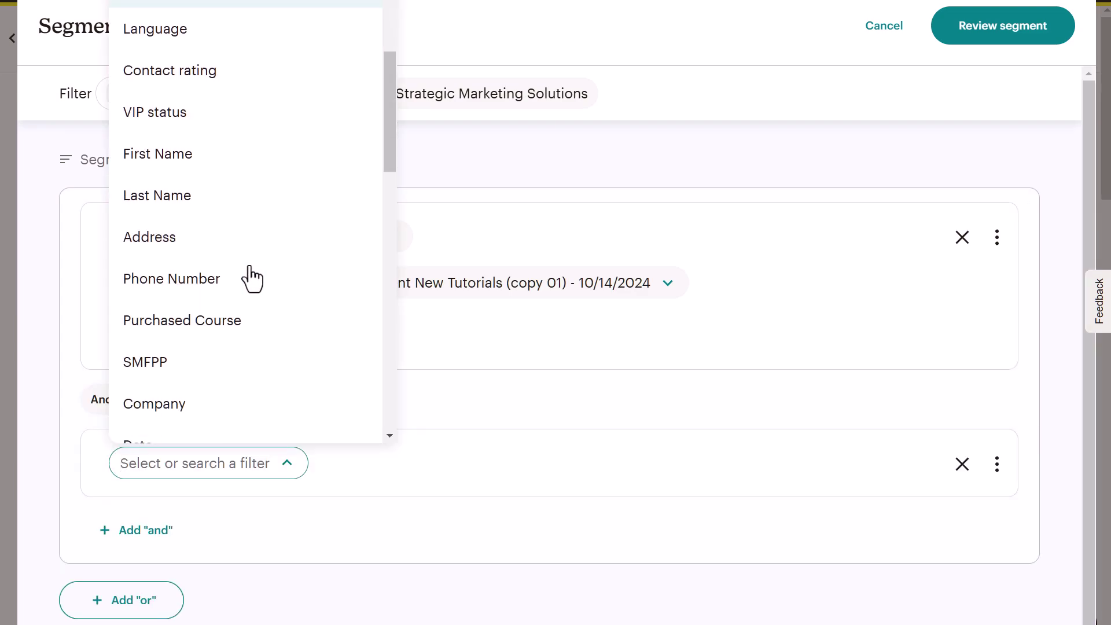
pyautogui.scroll(-3, 252, 278)
pyautogui.scroll(-3, 252, 278)
pyautogui.scroll(-3, 252, 278)
pyautogui.scroll(-1, 252, 275)
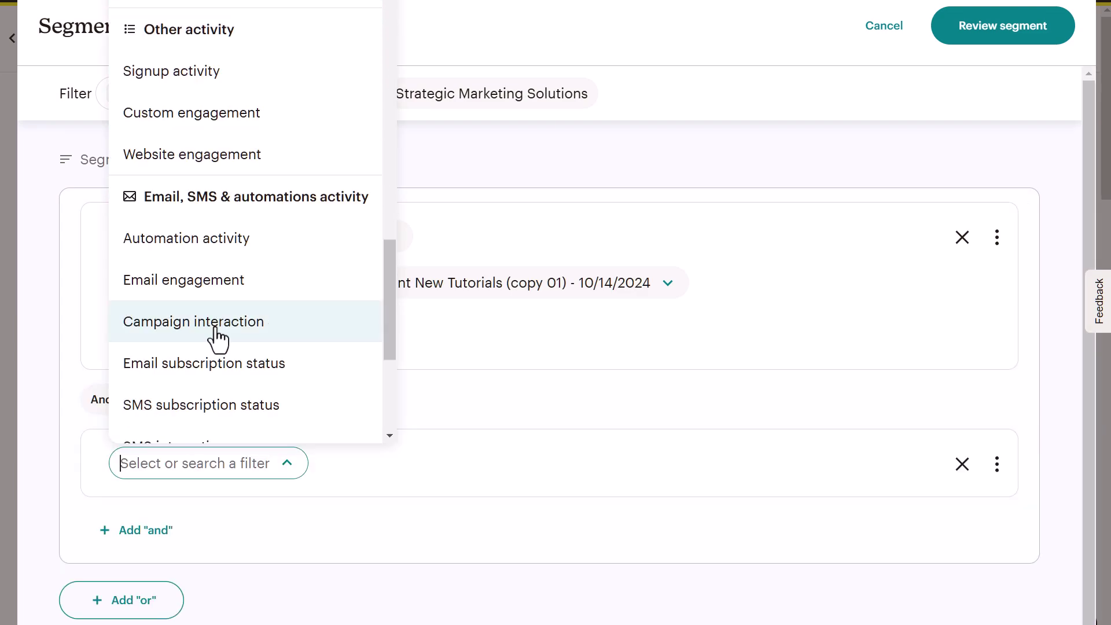
pyautogui.click(193, 328)
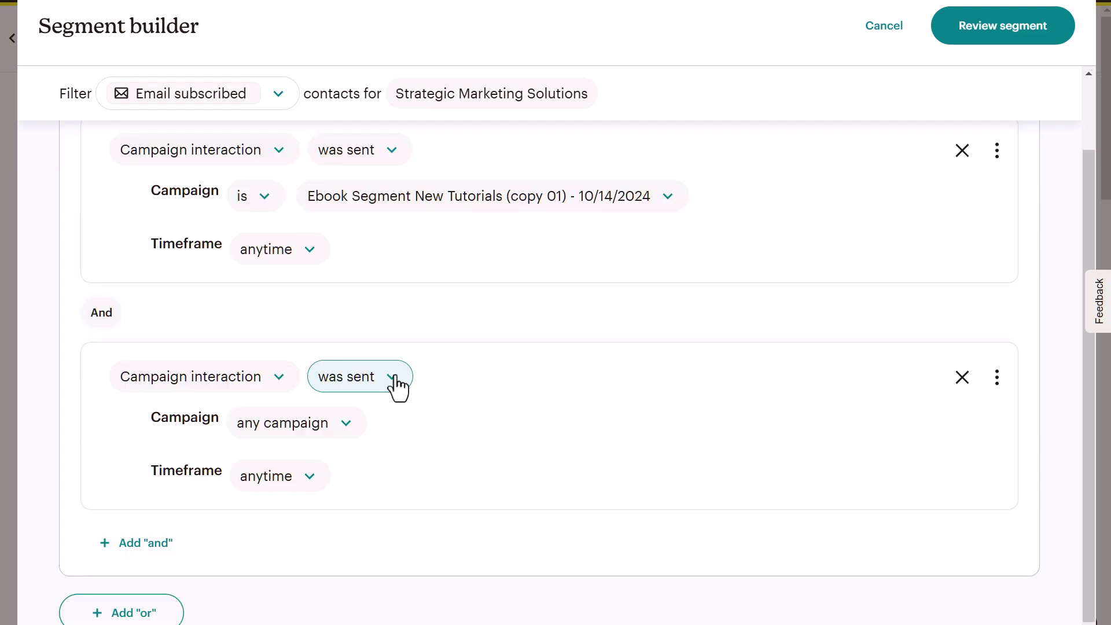
pyautogui.click(395, 380)
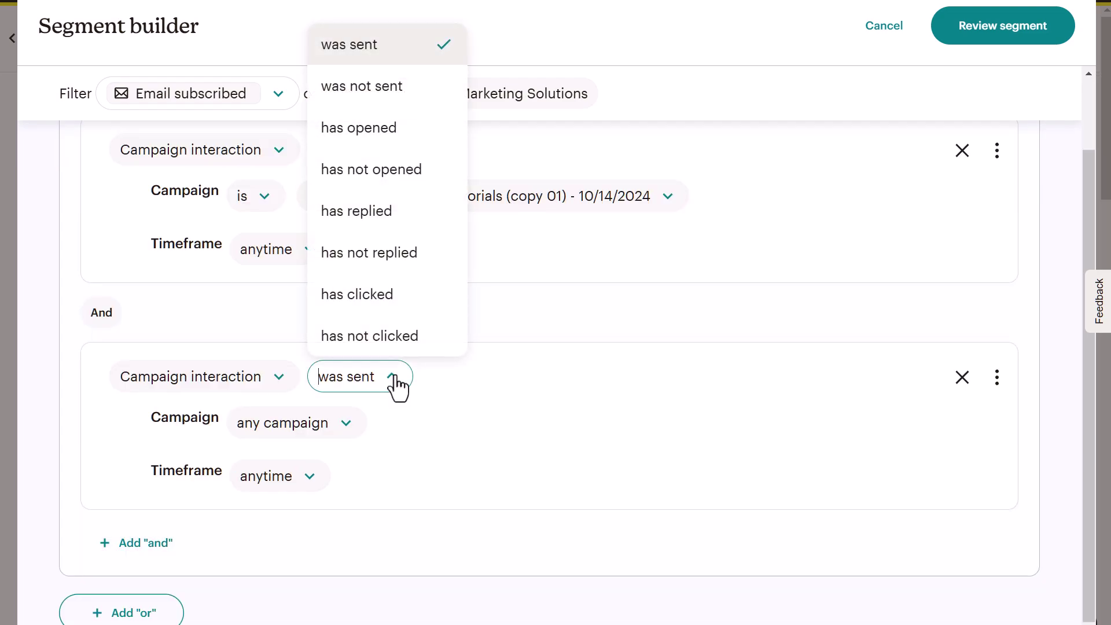
pyautogui.click(410, 169)
pyautogui.click(345, 423)
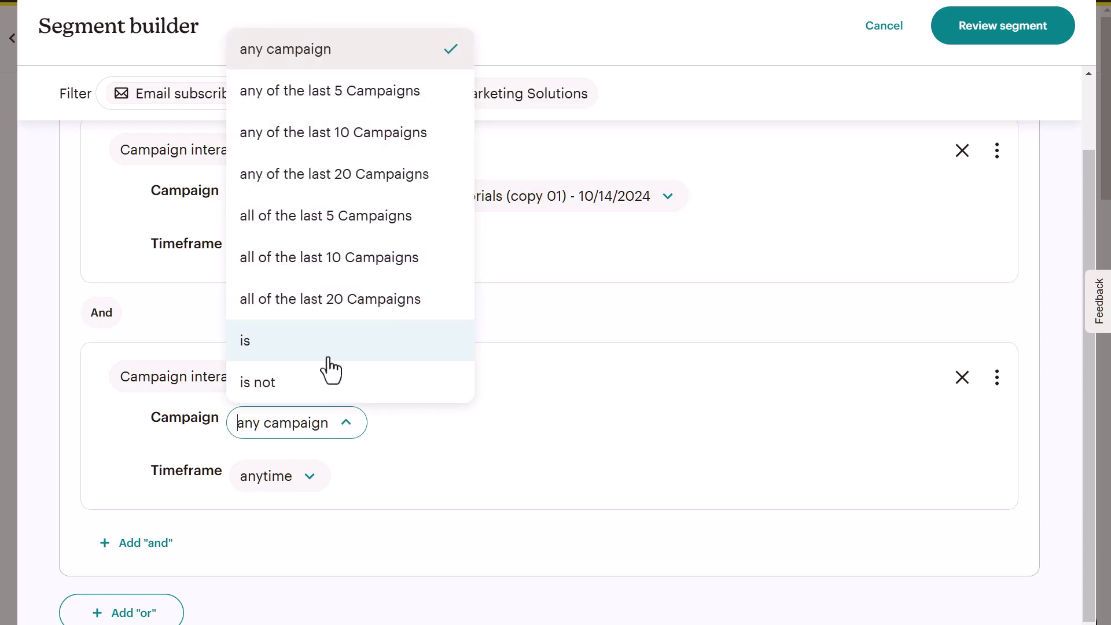
pyautogui.click(330, 338)
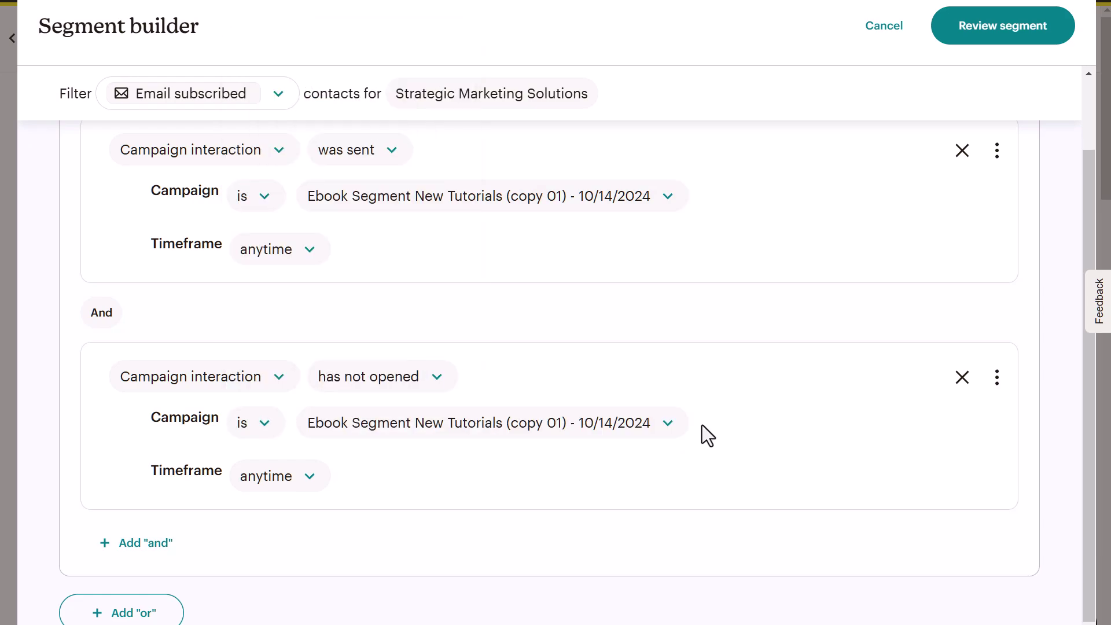
pyautogui.scroll(-1, 708, 414)
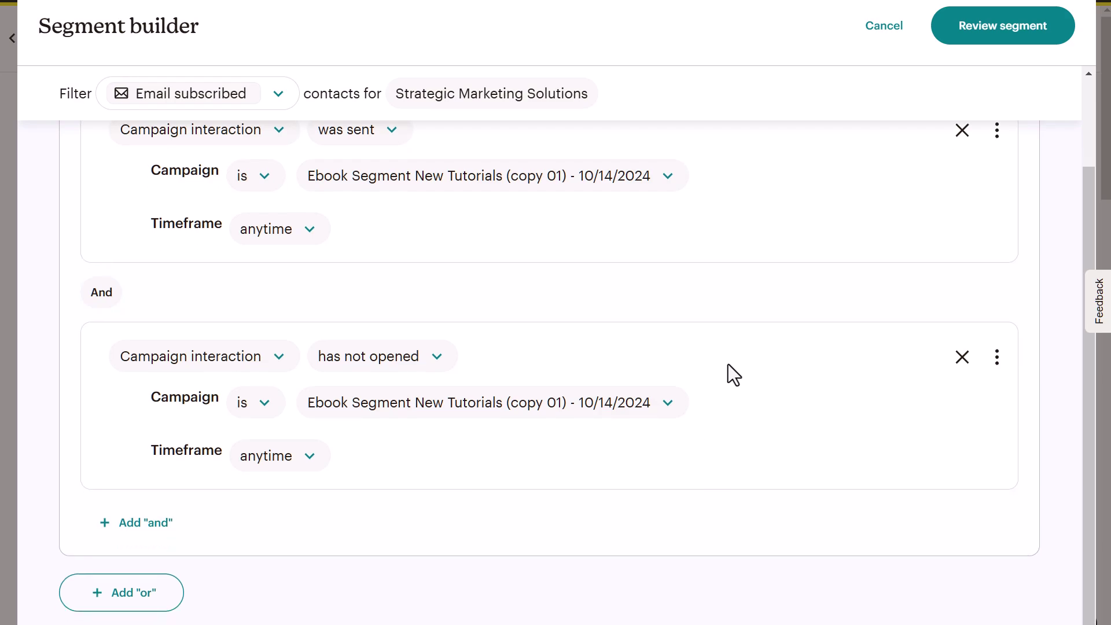
pyautogui.scroll(3, 728, 364)
# Review the sent-but-not-opened copy 01 segment and use it as the draft's recipients
pyautogui.click(993, 34)
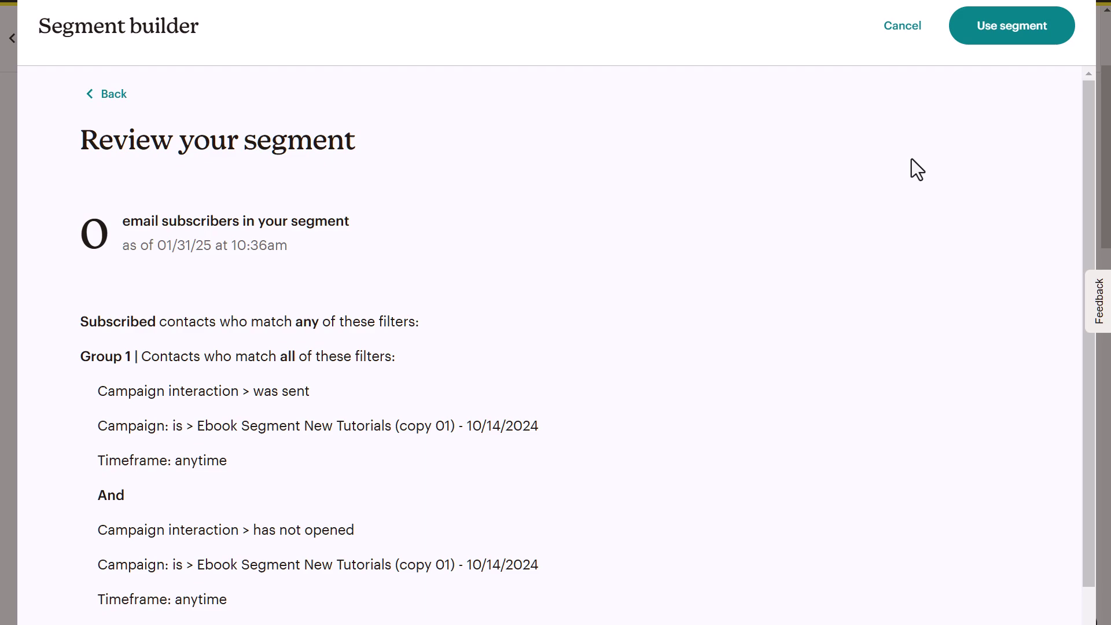
pyautogui.click(1020, 31)
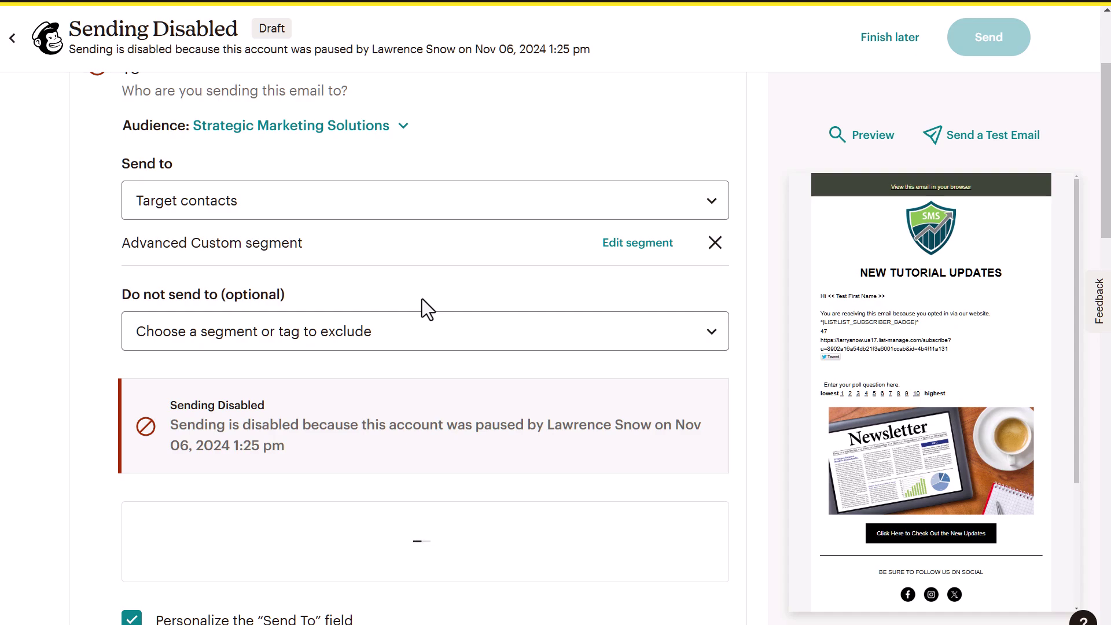
pyautogui.scroll(-3, 435, 294)
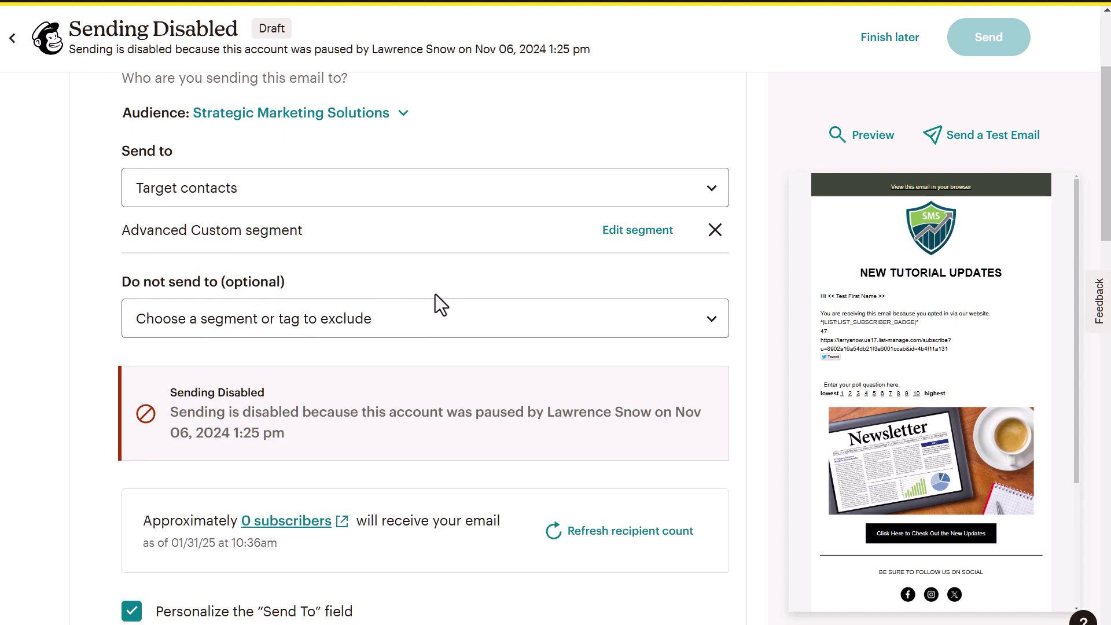
pyautogui.scroll(-3, 435, 294)
pyautogui.scroll(-3, 435, 294)
pyautogui.scroll(-1, 435, 294)
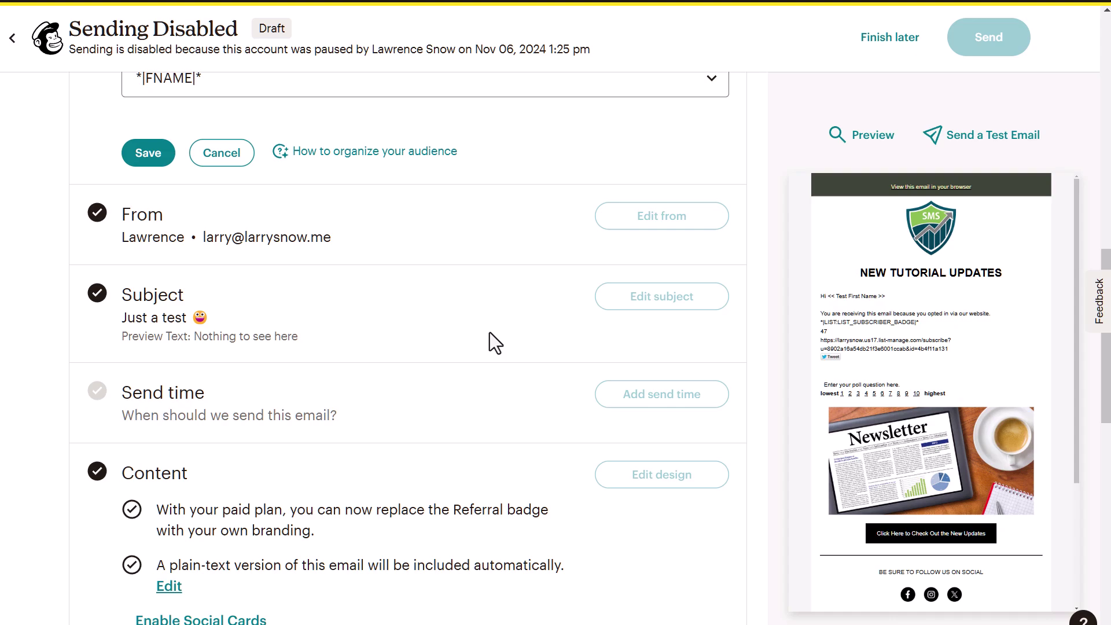
pyautogui.scroll(-2, 489, 333)
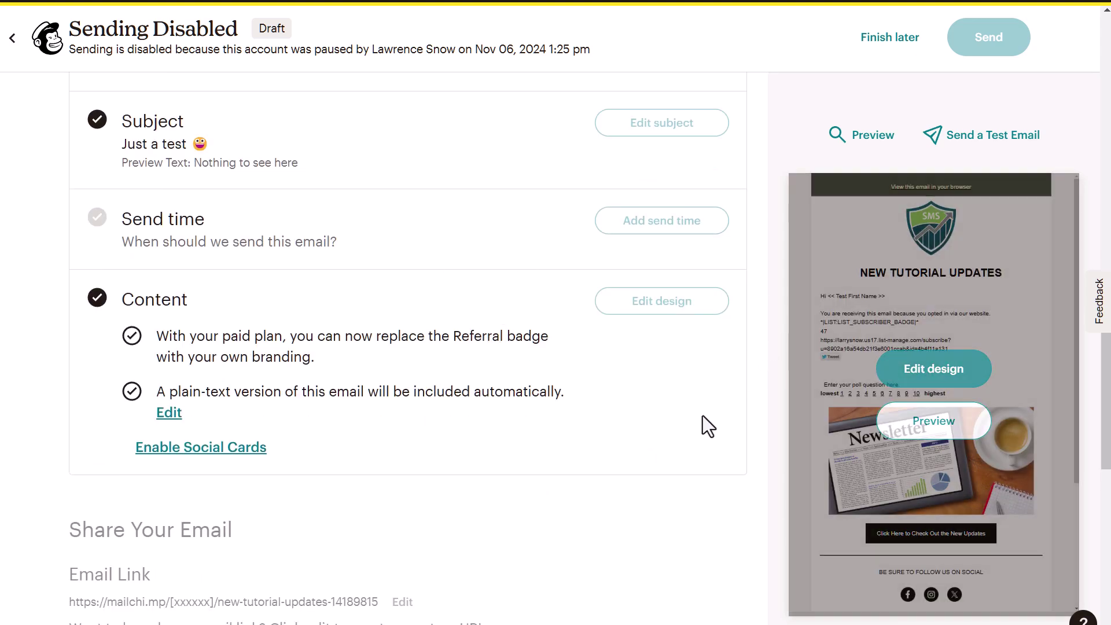
pyautogui.scroll(5, 703, 416)
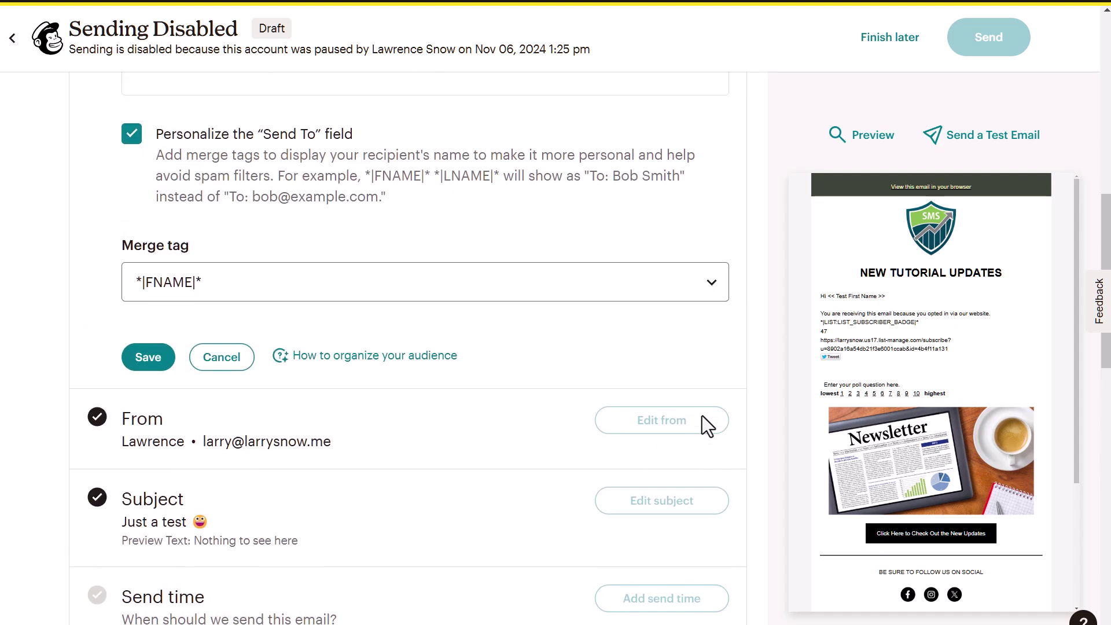
pyautogui.scroll(5, 702, 415)
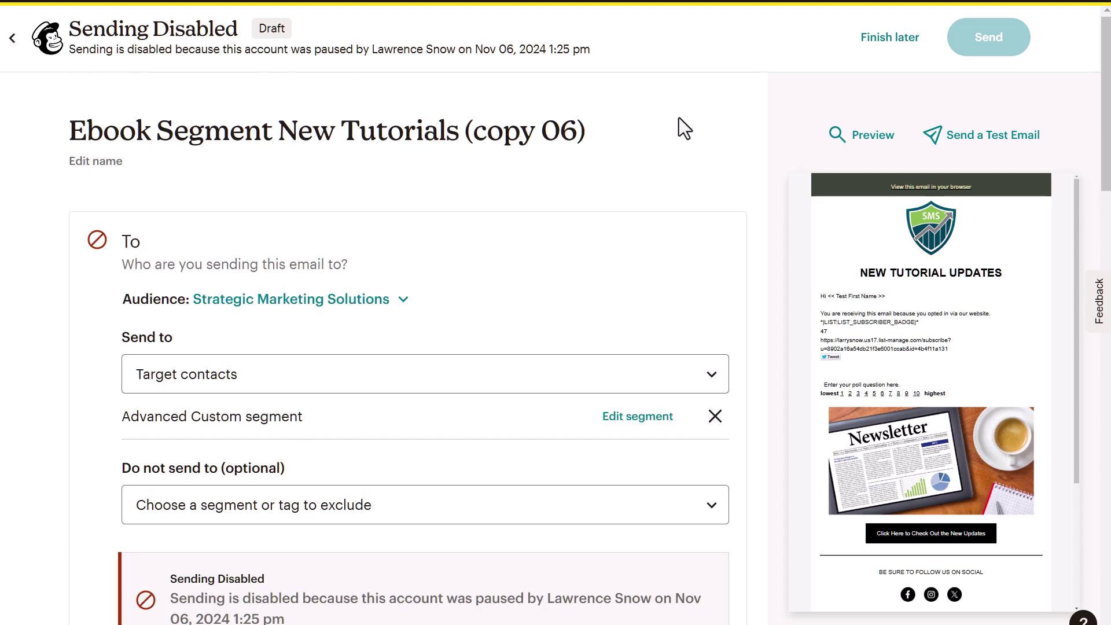
# Return from the copy 06 draft to the All campaigns list
pyautogui.click(12, 37)
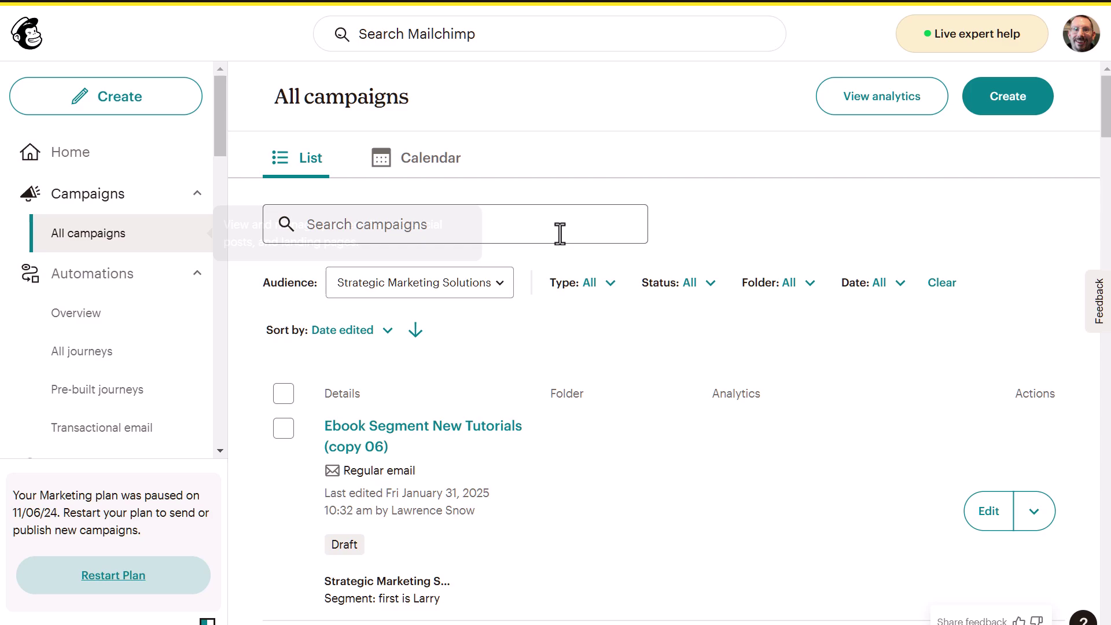
pyautogui.scroll(-1, 681, 217)
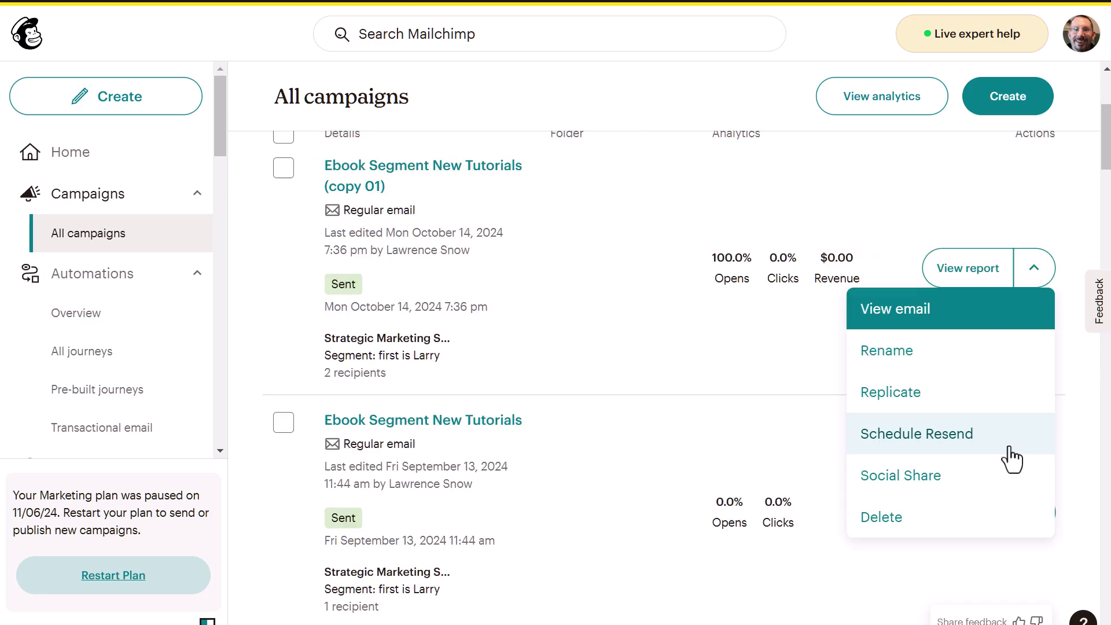